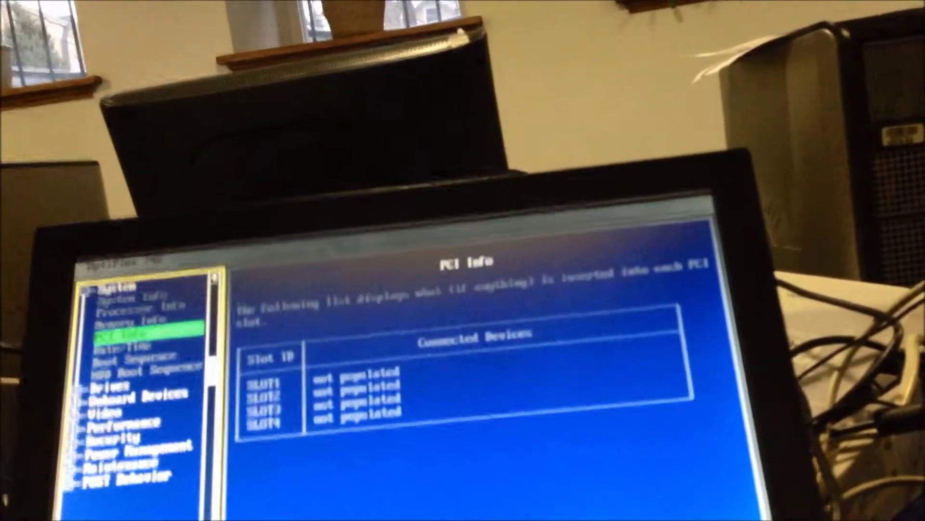
Move past Date/Time to the Boot Sequence page and highlight a drive entry in its list.
{"action": "key", "text": "Down"}
{"action": "key", "text": "Down"}
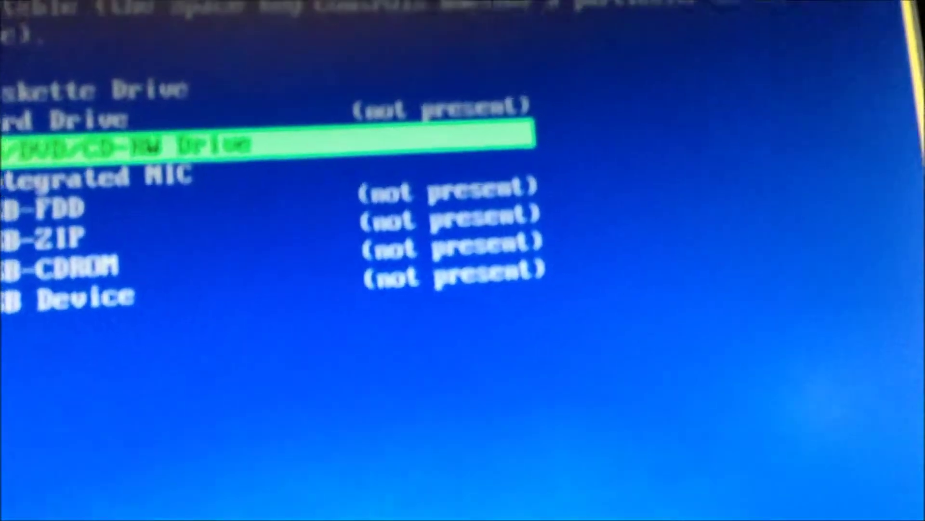
{"action": "key", "text": "Up"}
{"action": "key", "text": "Up"}
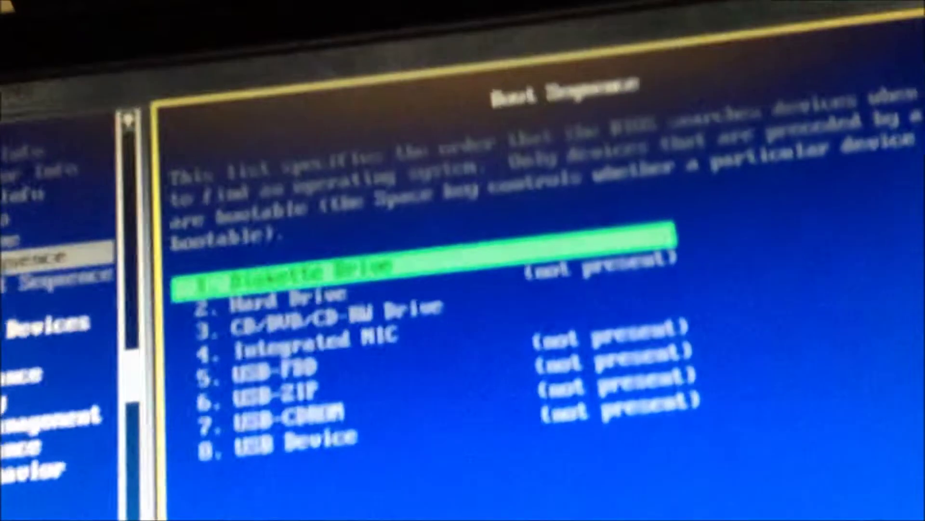